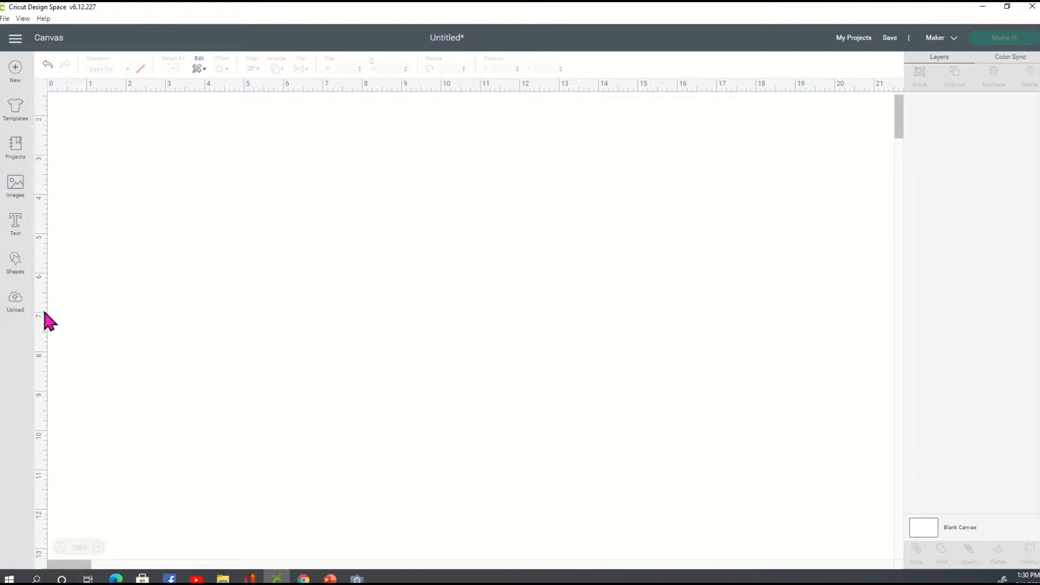
Upload camaflage.png from the Desktop folder as a pattern fill, keeping the pattern name camaflage.
click(17, 304)
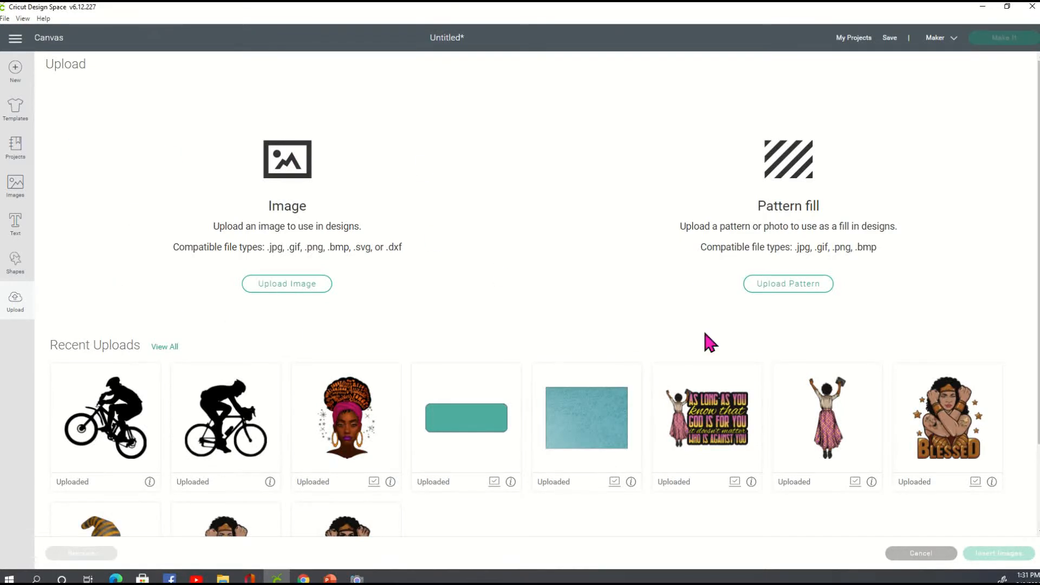
click(822, 293)
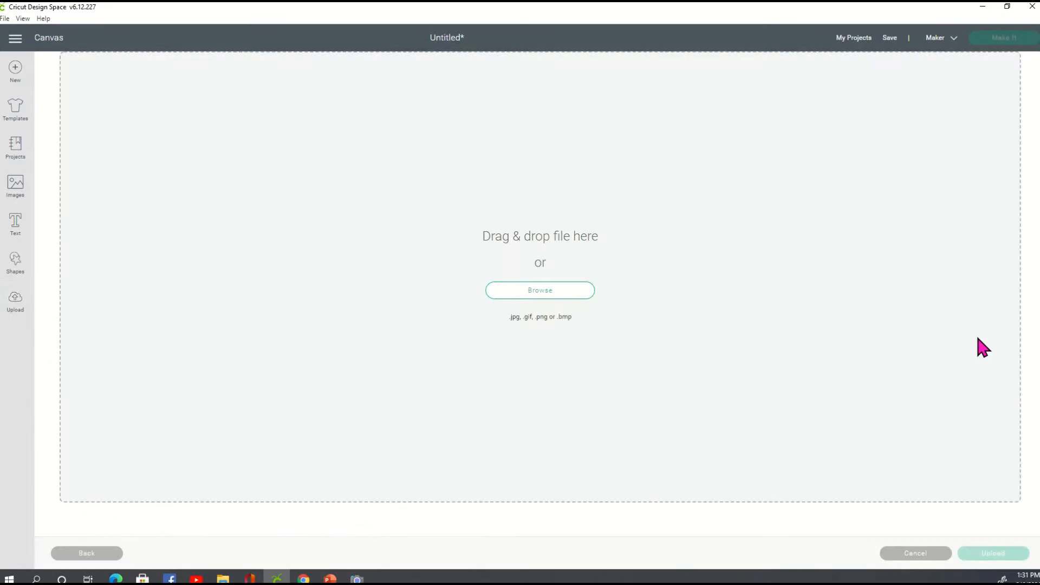
click(548, 300)
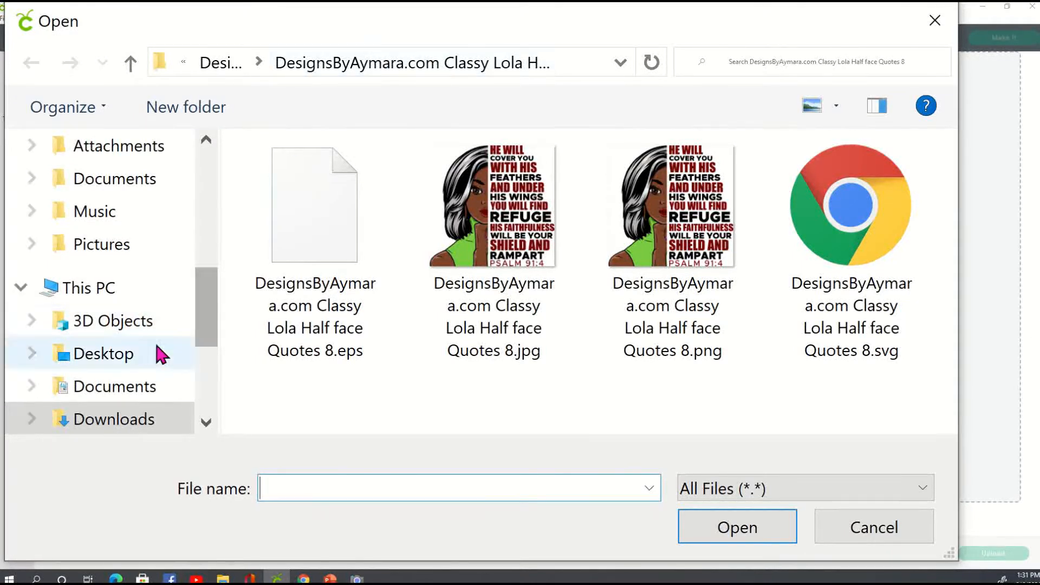
click(134, 363)
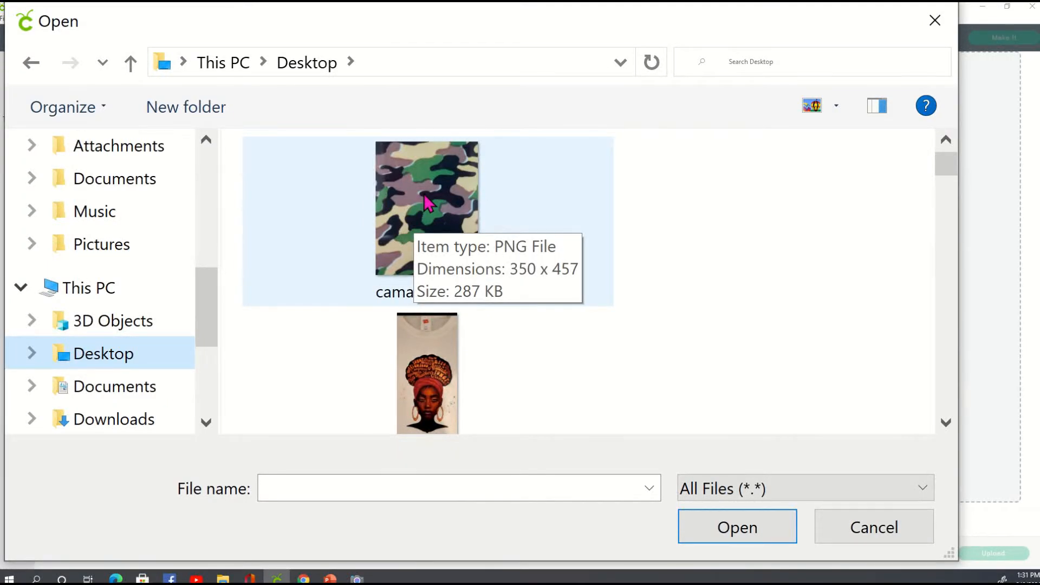
click(748, 538)
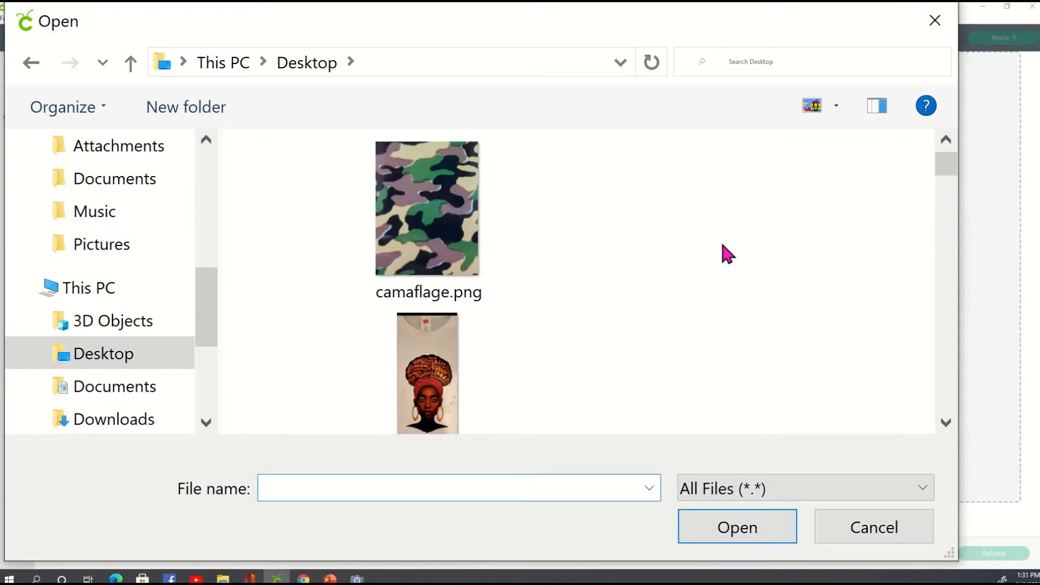
click(425, 240)
click(737, 527)
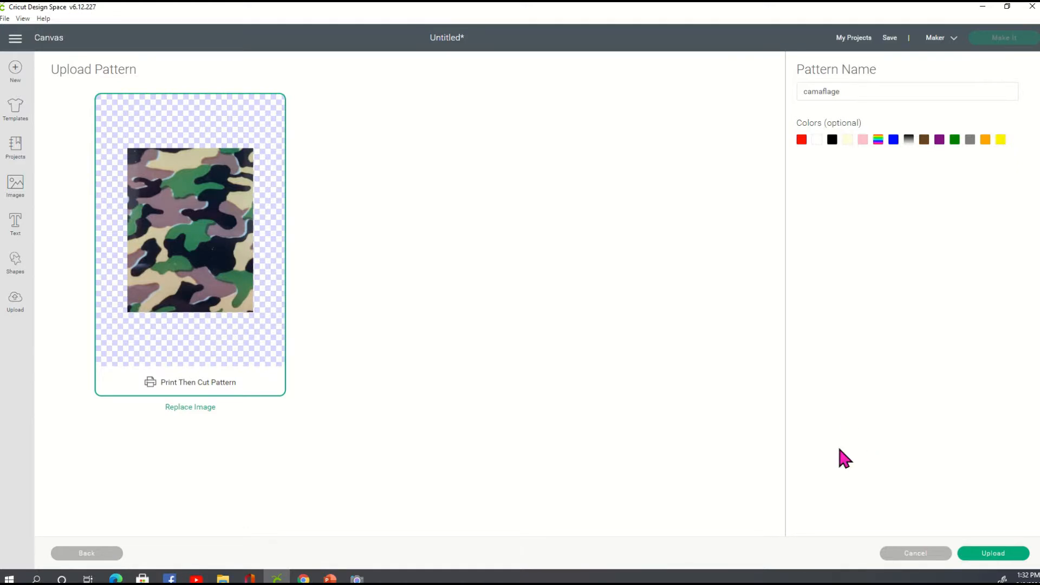
click(1018, 561)
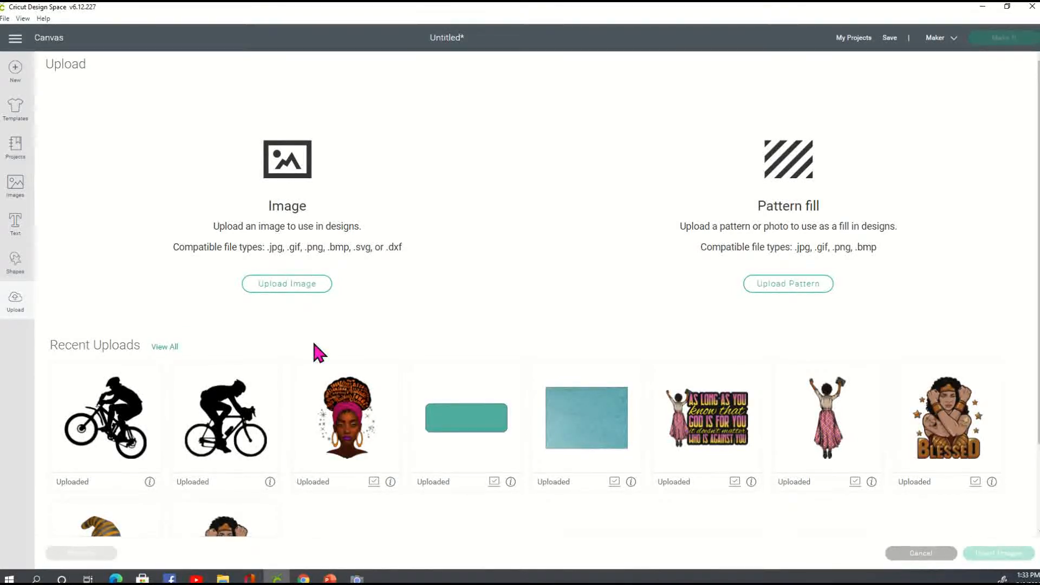
Insert the black mountain biker silhouette from the recent uploads and set its operation to standard Print Then Cut.
click(150, 447)
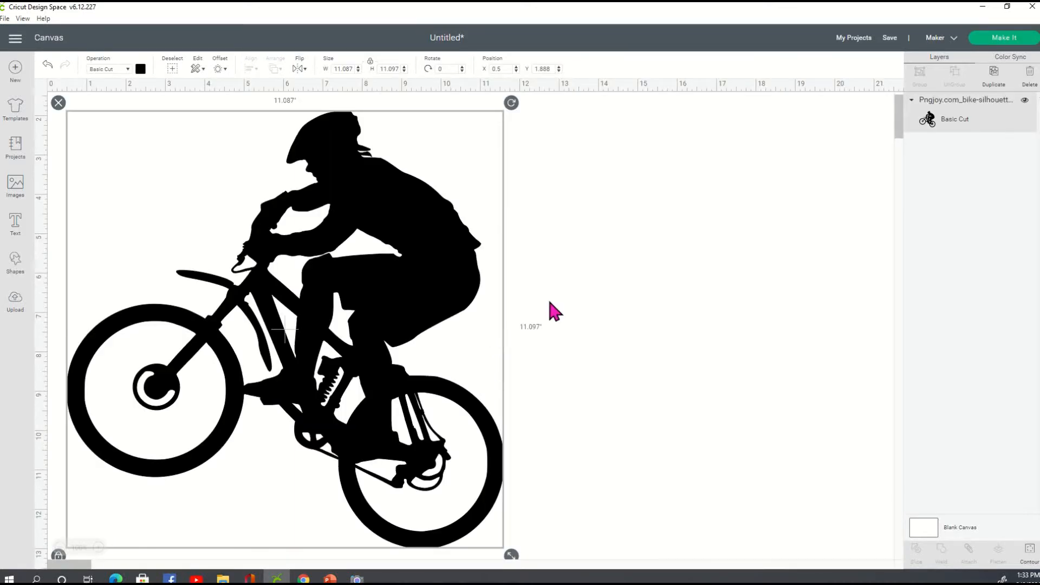
click(647, 225)
click(426, 261)
click(579, 297)
click(384, 297)
click(128, 74)
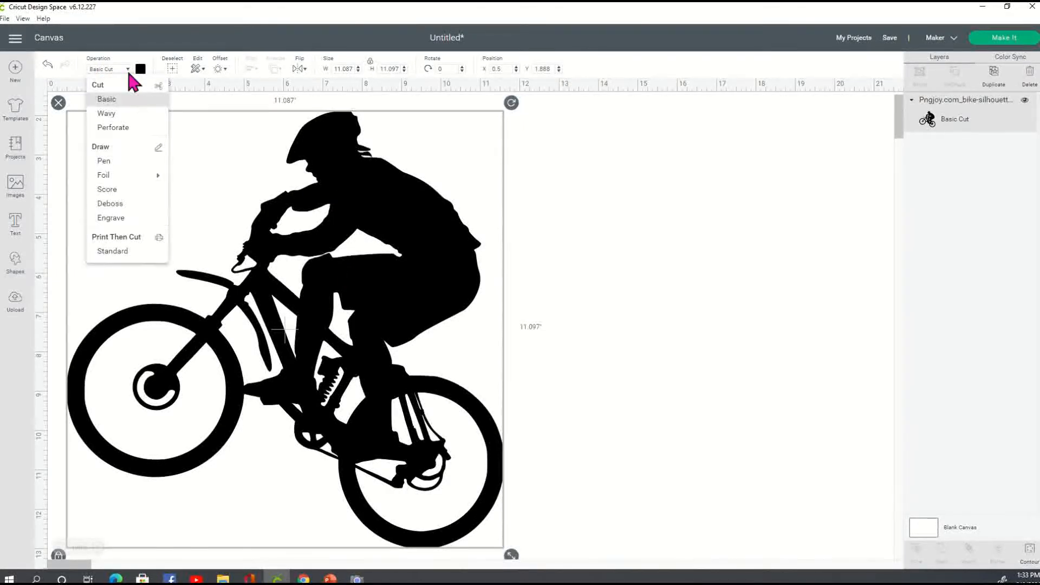
click(125, 251)
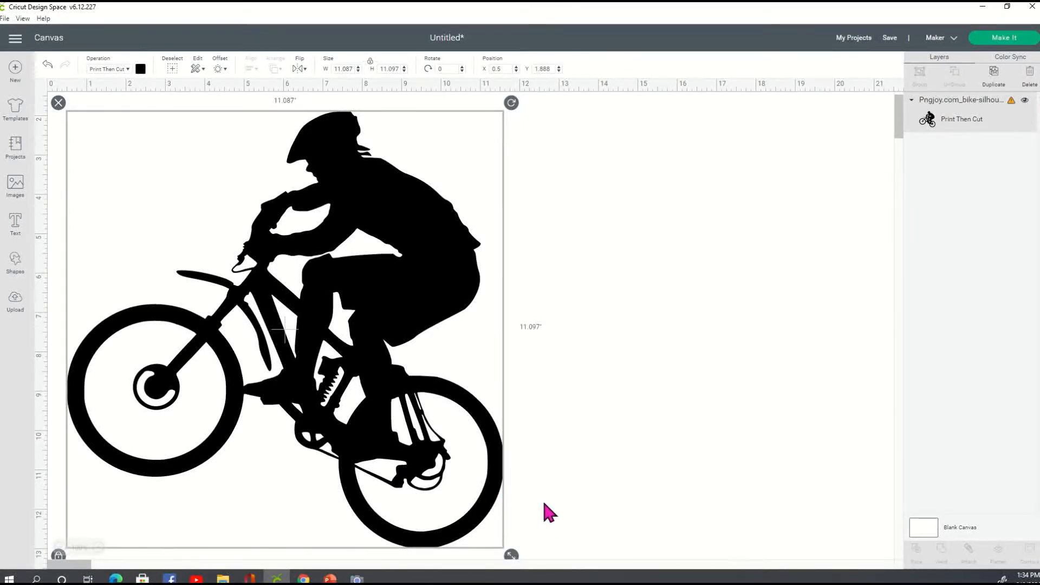
Scale the biker silhouette down proportionally to about 6.65 inches wide.
scroll(544, 509, down, 2)
drag(512, 503, 480, 472)
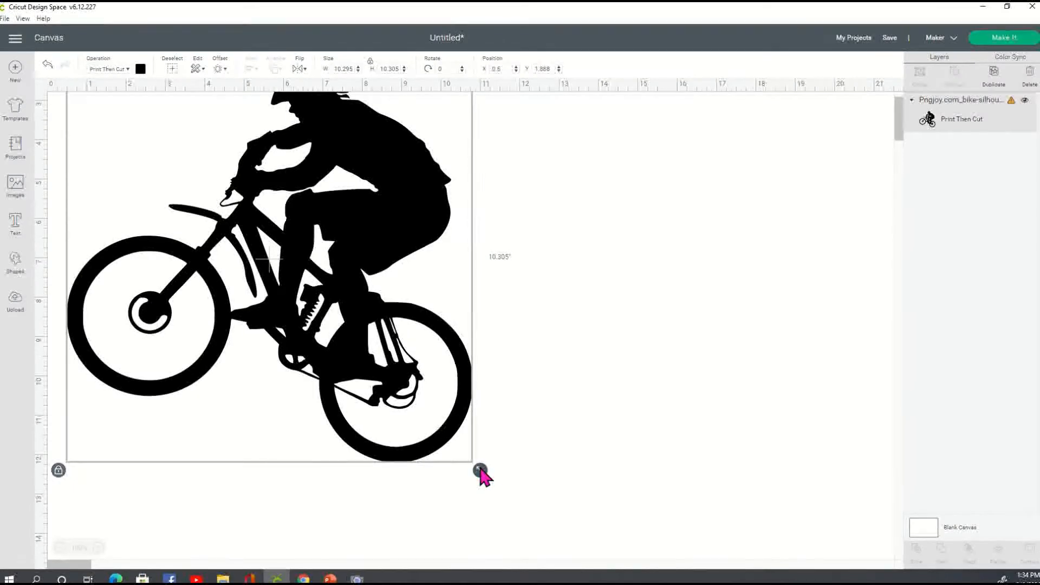
drag(485, 475, 397, 387)
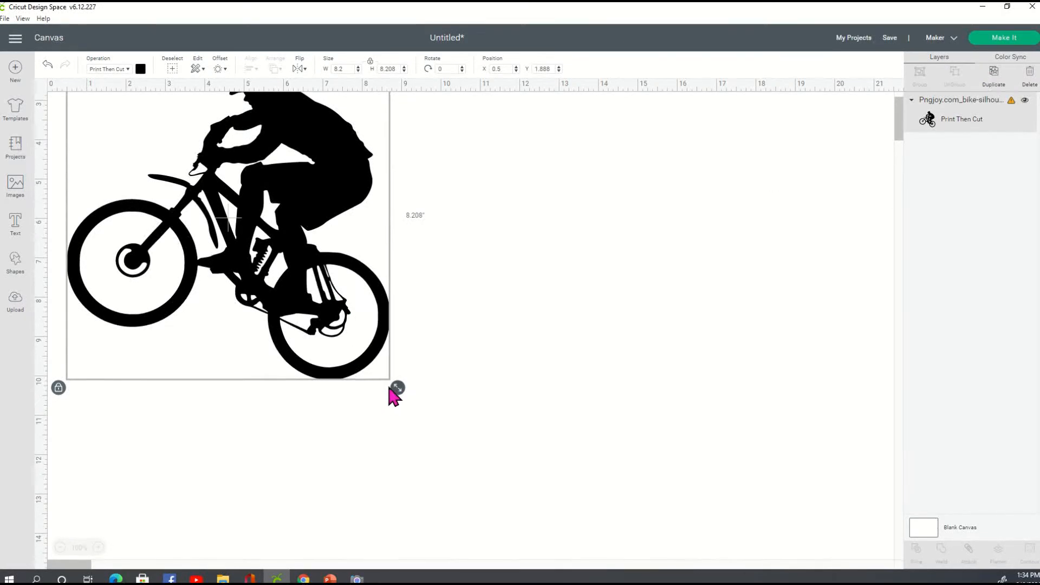
drag(397, 388, 379, 369)
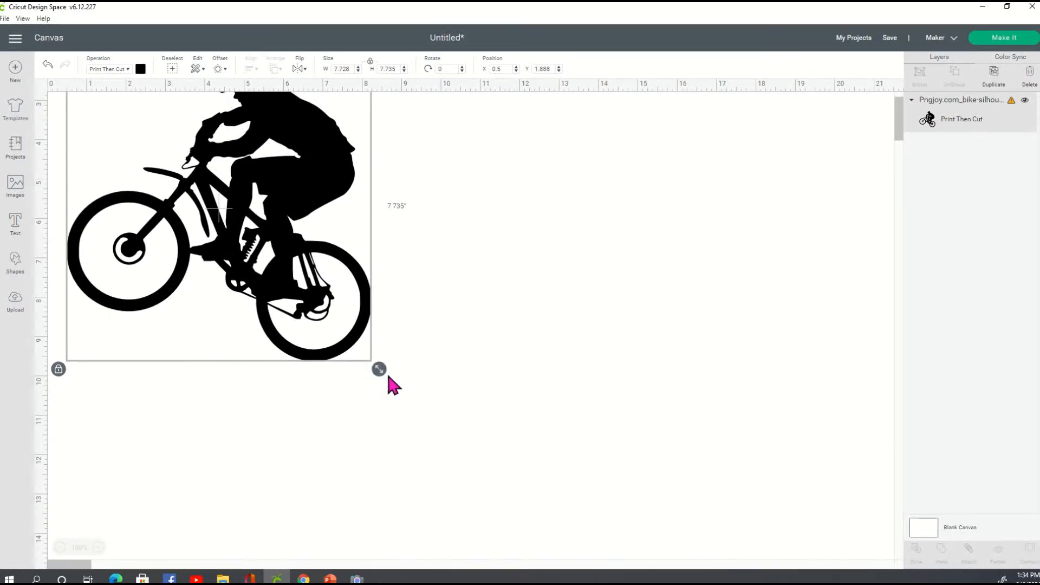
drag(379, 369, 337, 328)
scroll(378, 351, up, 2)
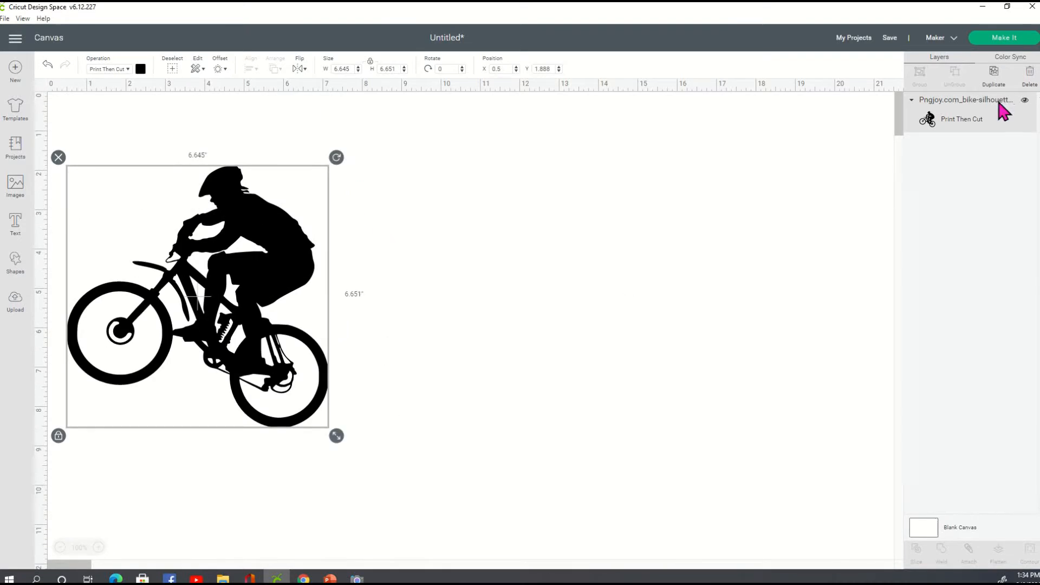
Move the silhouette slightly away from the canvas edge and set its size to 6.75 by 9.25 inches with proportions unlocked.
mouse_move(255, 271)
mouse_down()
mouse_move(592, 246)
mouse_move(281, 244)
mouse_move(413, 233)
mouse_move(274, 232)
mouse_move(262, 284)
mouse_up()
drag(319, 252, 319, 252)
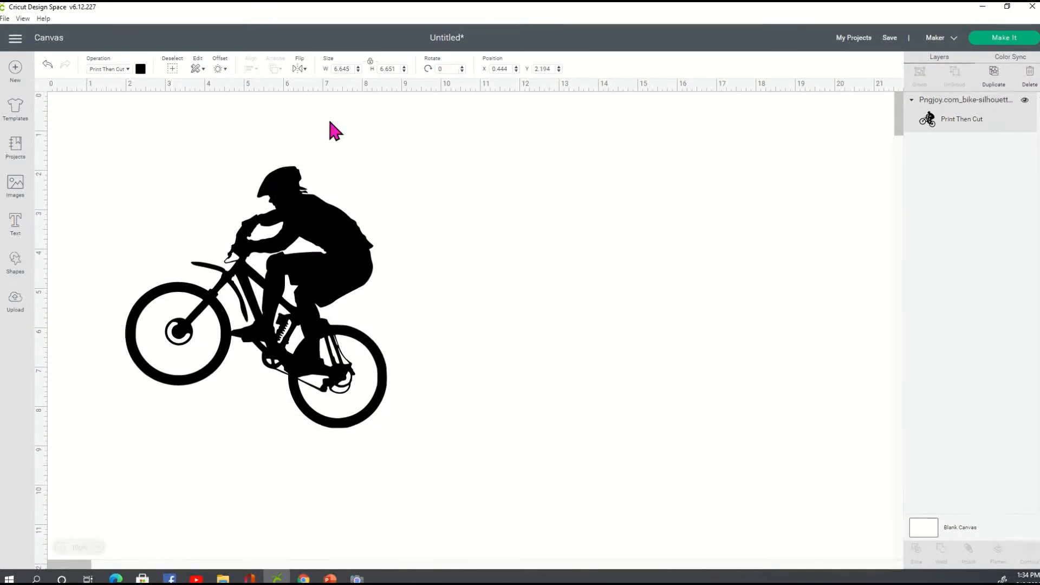
click(334, 69)
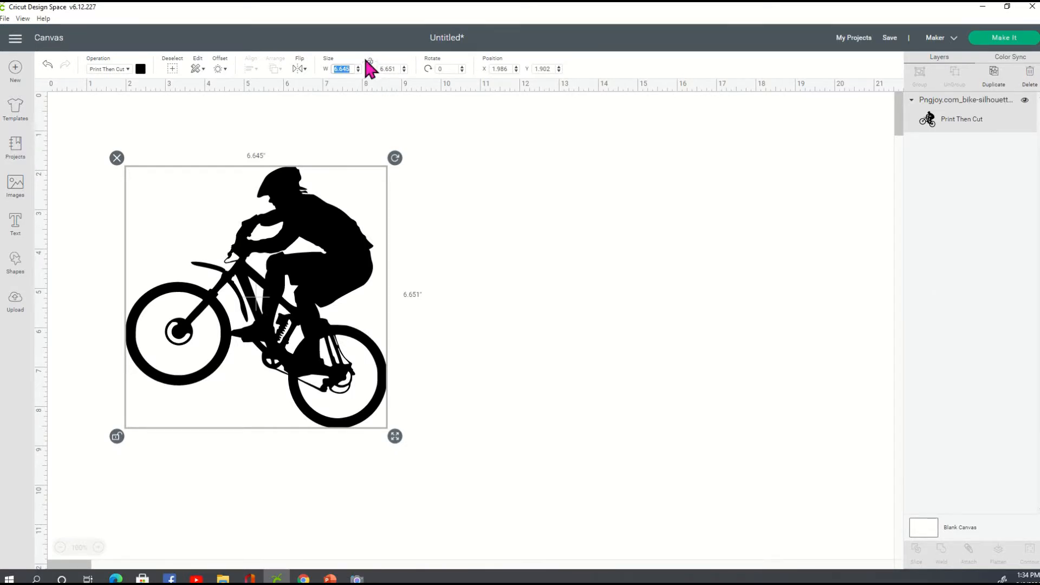
text(6.75)
key(Tab)
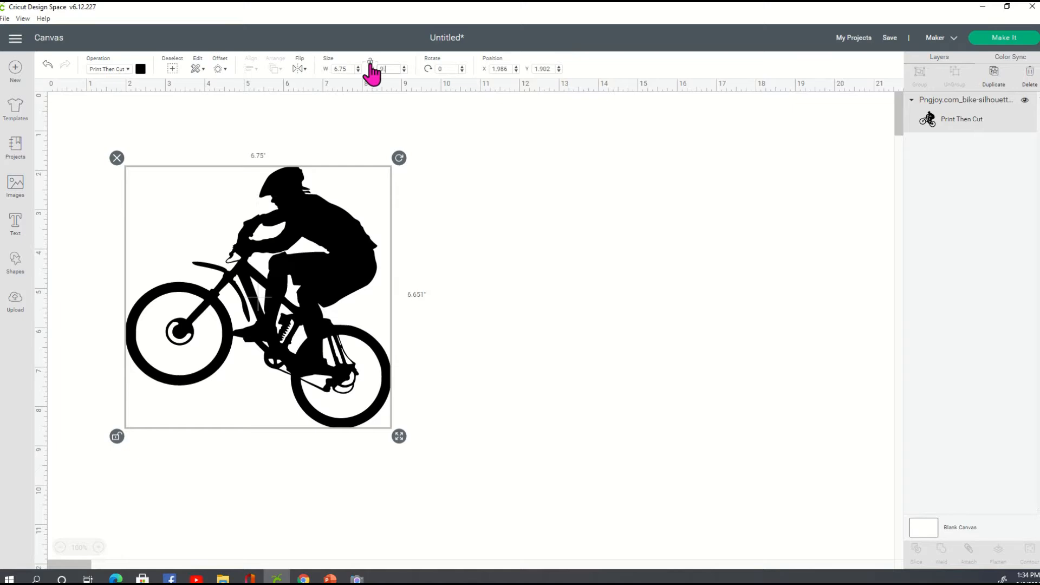
text(9.2)
key(Return)
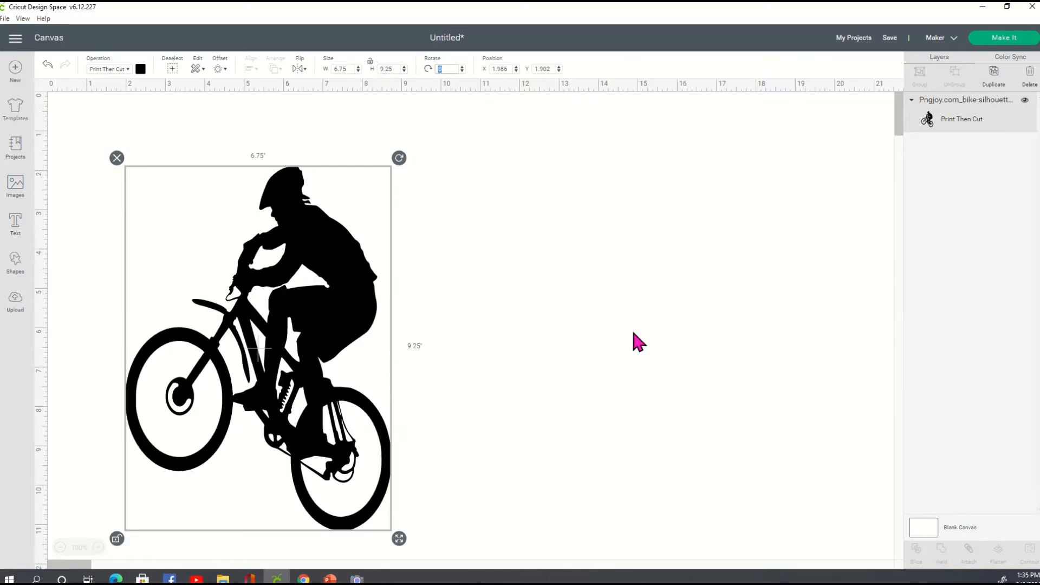
click(645, 315)
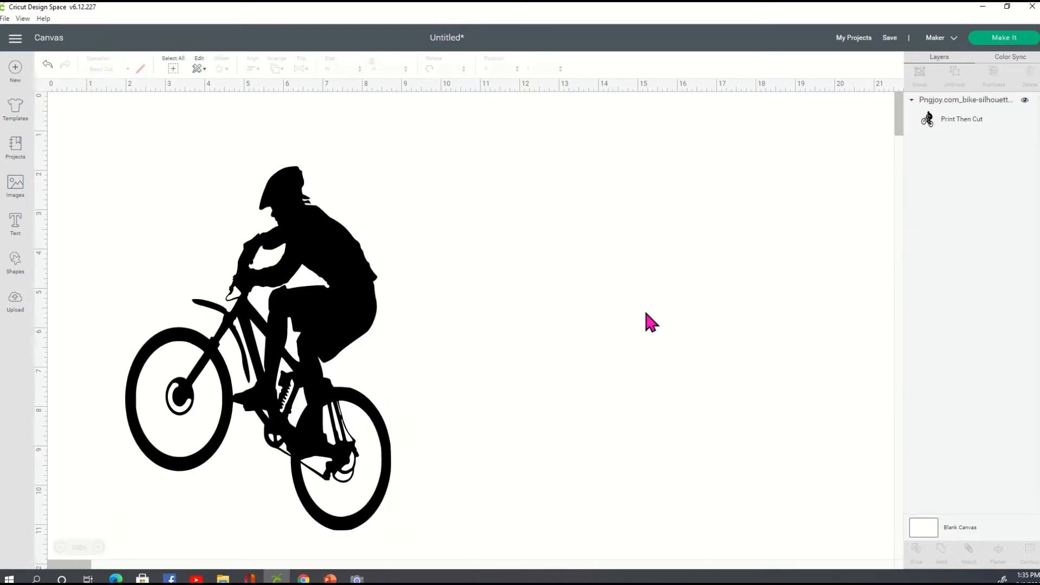
Change the silhouette's print type to Pattern and fill it with the uploaded camouflage pattern.
click(326, 325)
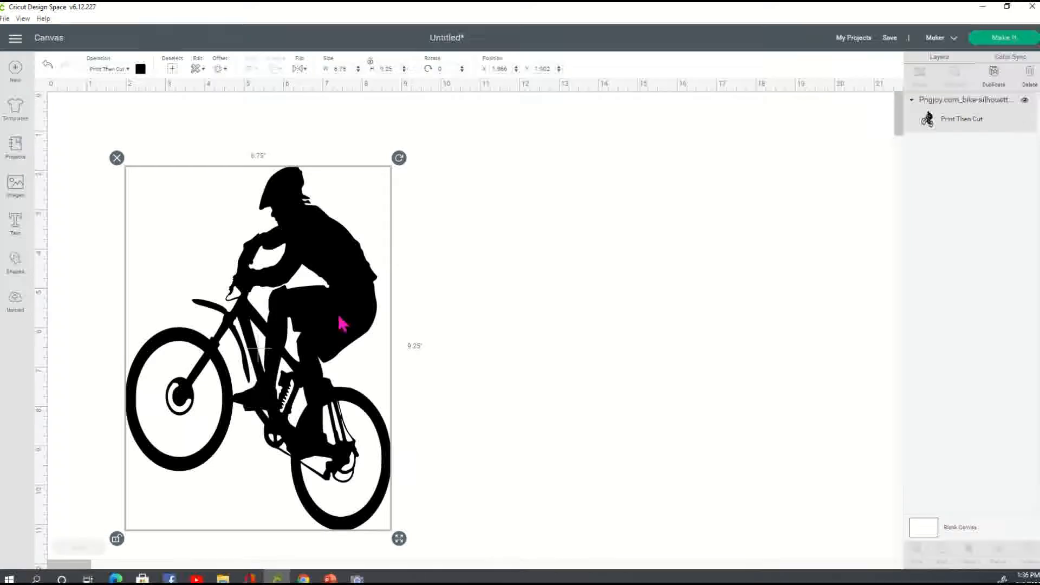
click(468, 306)
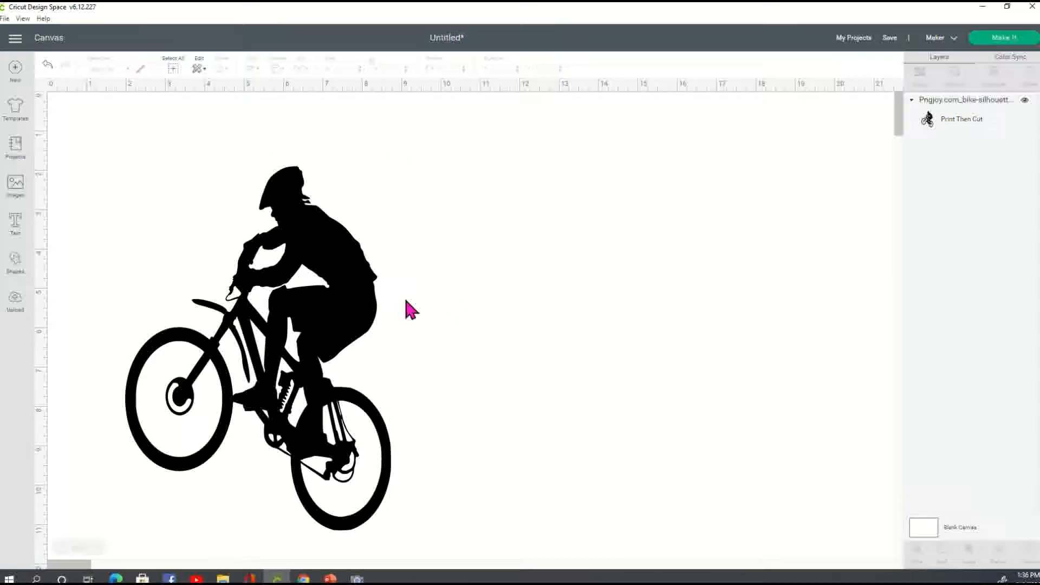
click(326, 311)
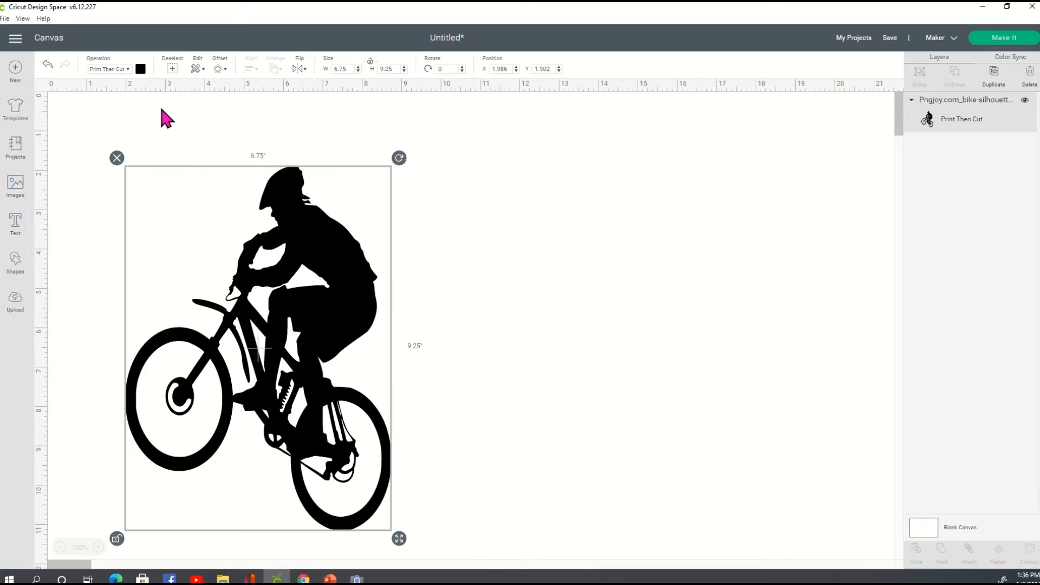
click(140, 69)
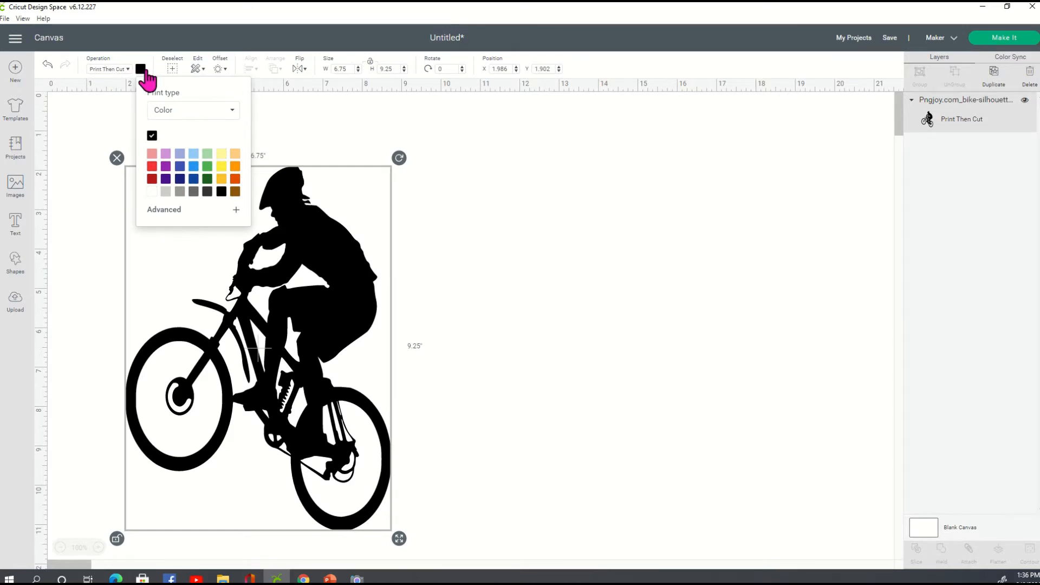
click(227, 113)
click(169, 145)
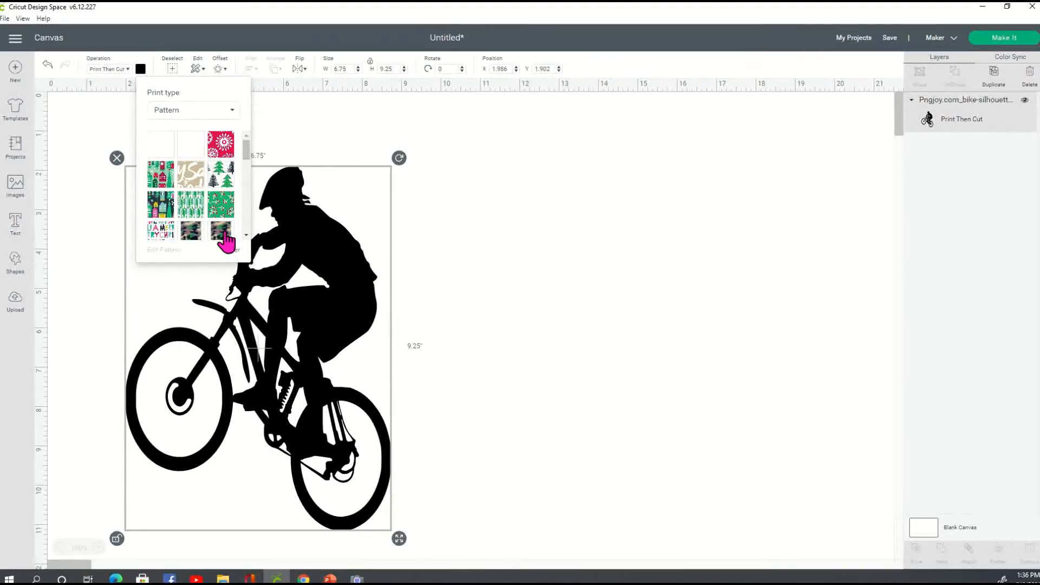
click(192, 233)
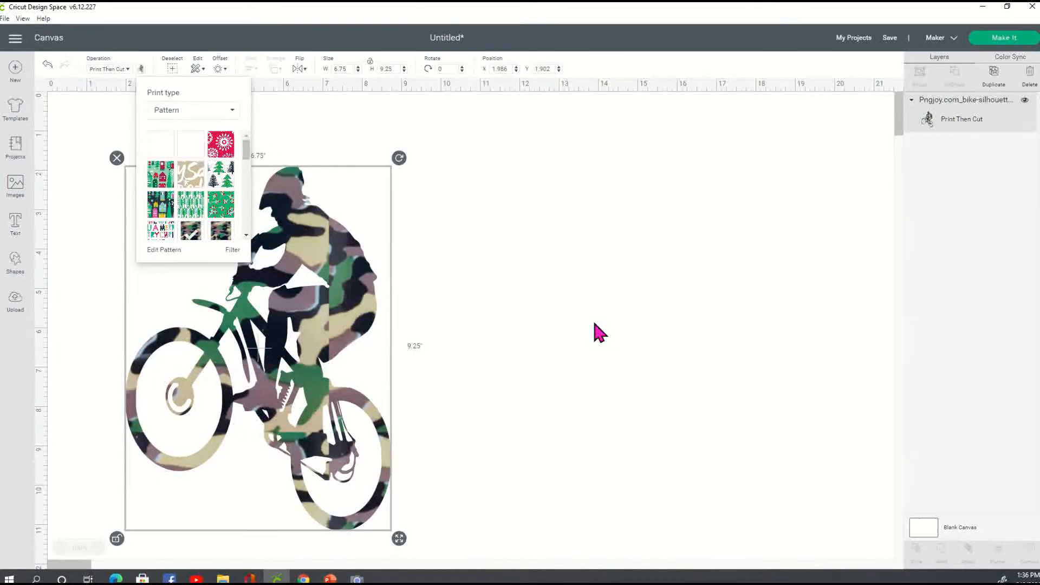
click(415, 347)
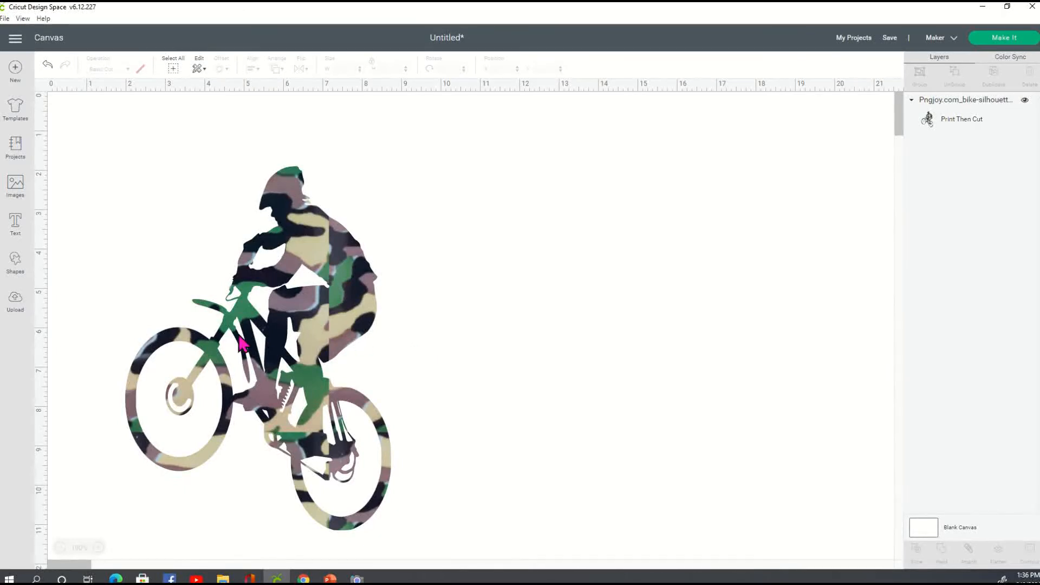
Move the camouflage biker a little closer to the canvas's upper-left corner and deselect it.
click(352, 386)
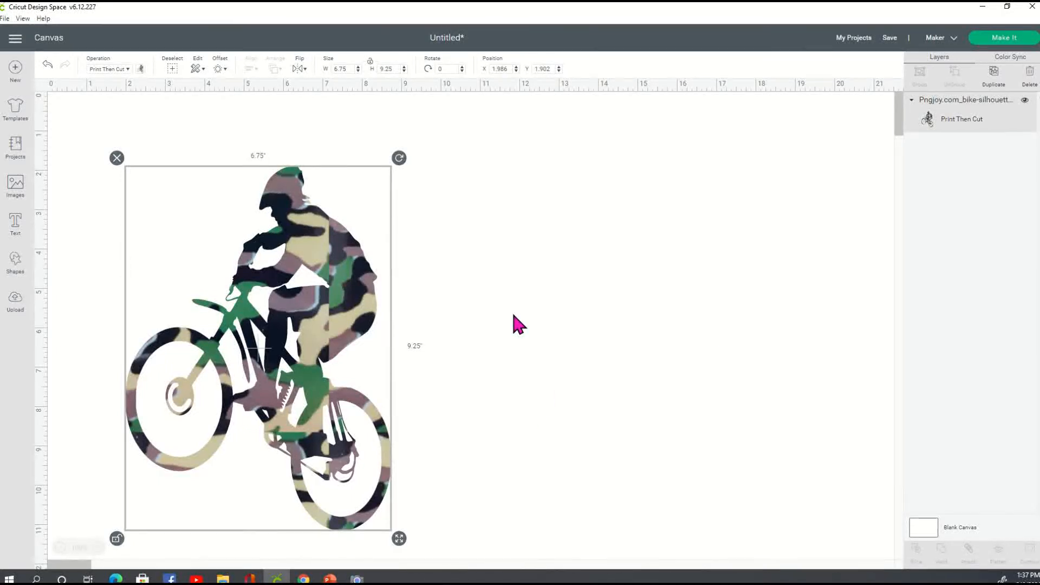
drag(339, 338, 314, 297)
click(476, 276)
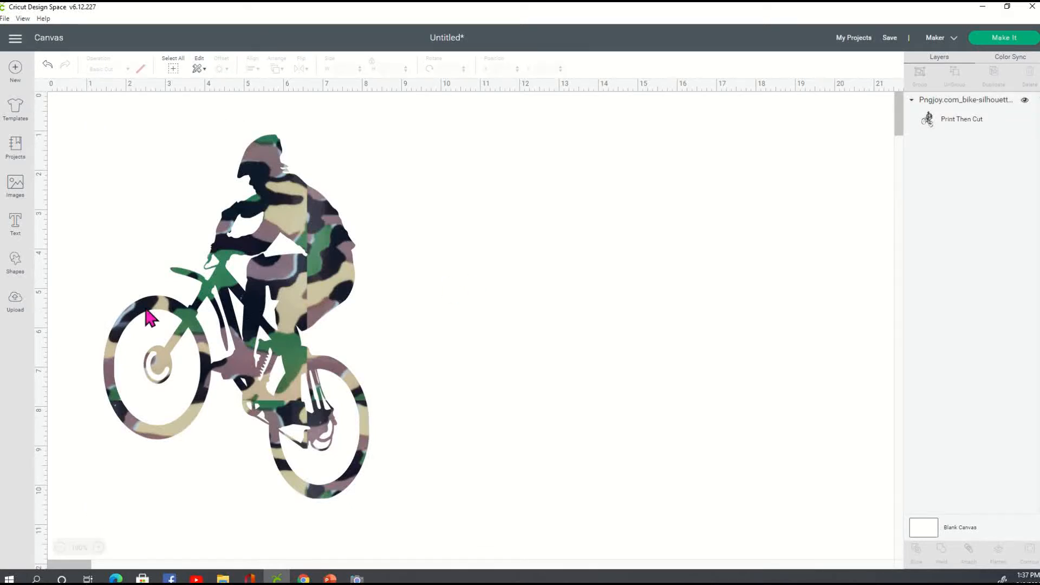
Insert another copy of the mountain biker silhouette from the recent uploads and shift it to the right of the camouflage one.
click(17, 306)
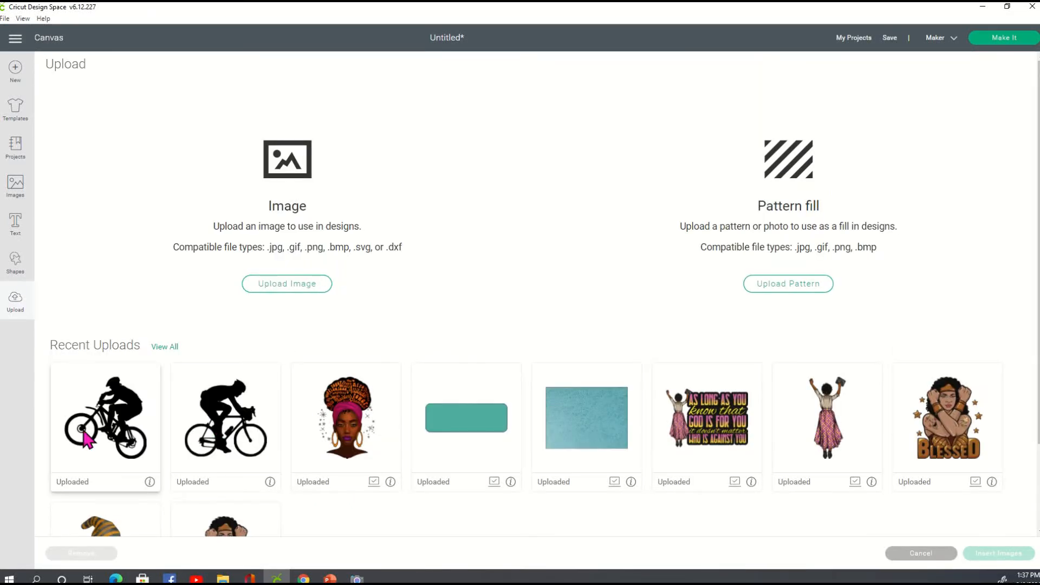
click(132, 437)
click(967, 558)
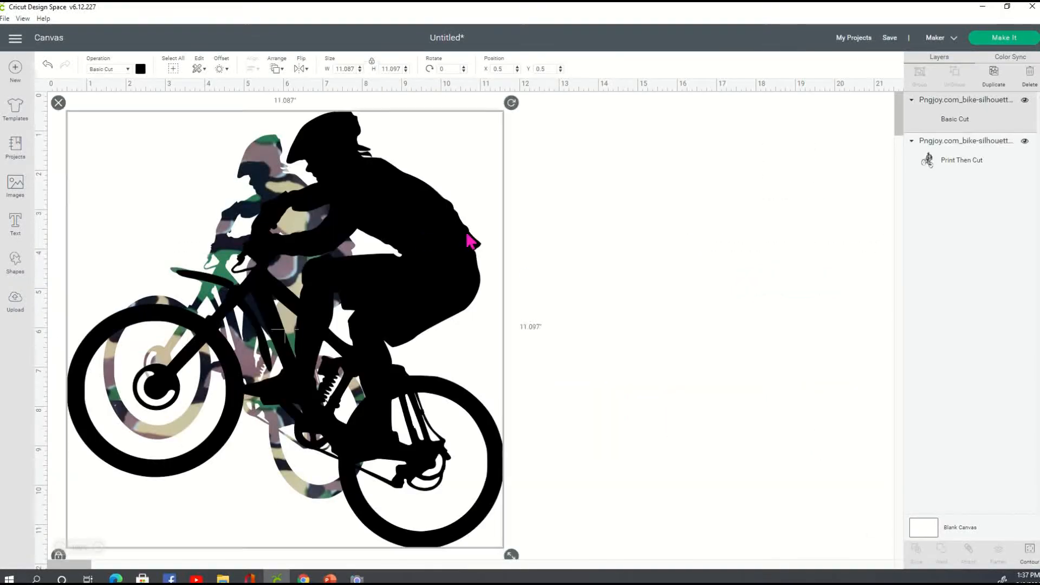
drag(414, 297, 692, 296)
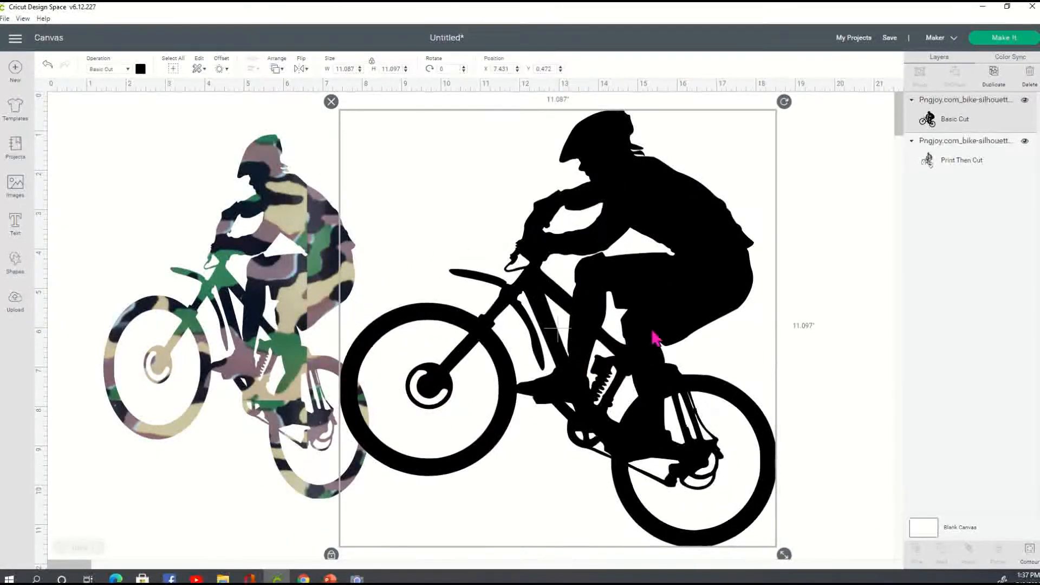
Shrink the black silhouette, lay it over the camouflage biker and, with proportions unlocked, narrow it to about 7.2 by 9.1 inches.
drag(784, 555, 678, 489)
drag(628, 271, 379, 302)
click(167, 496)
click(79, 509)
drag(455, 512, 387, 515)
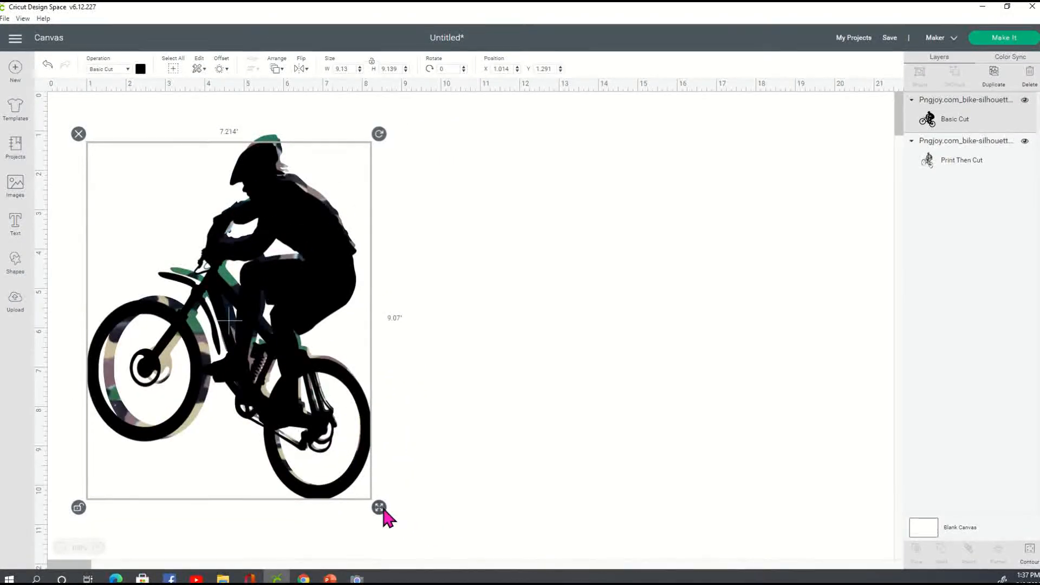
Fine-tune the black silhouette over the camouflage biker to about 6.8 by 9.1 inches and move it beside the camouflage one.
drag(287, 295, 294, 286)
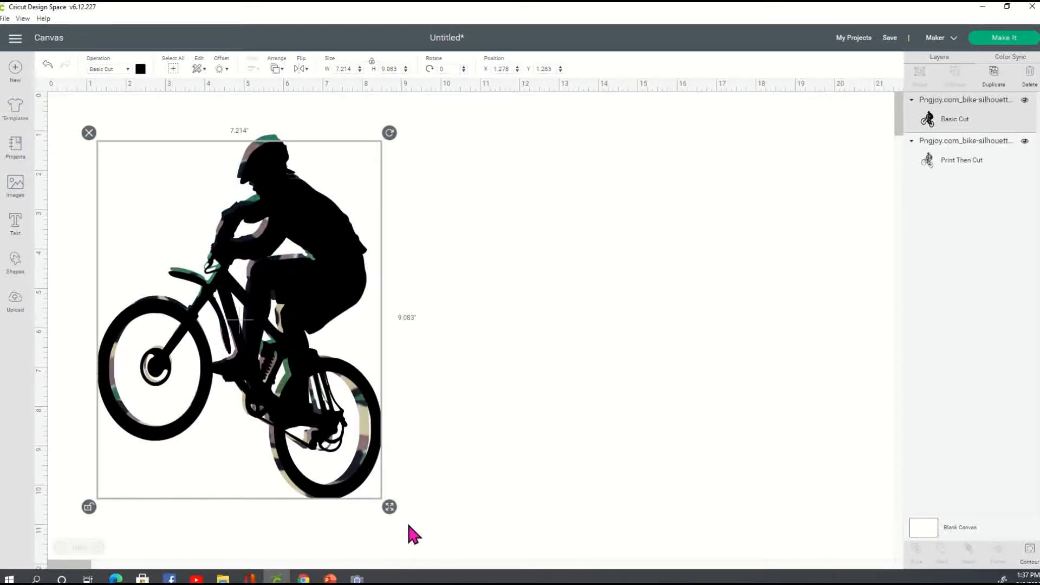
drag(389, 511, 377, 513)
drag(309, 305, 317, 306)
drag(381, 501, 381, 509)
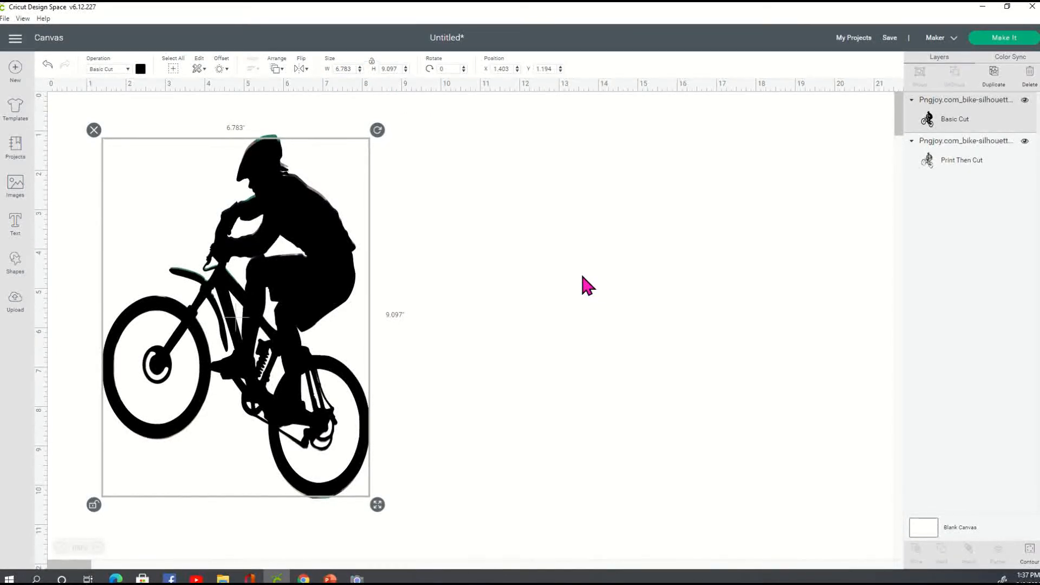
drag(345, 311, 586, 267)
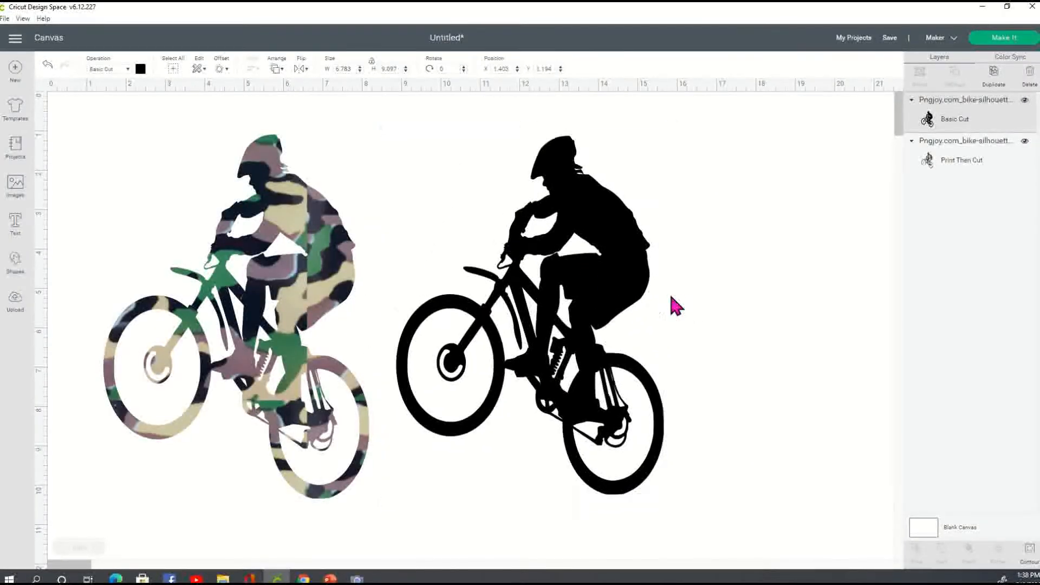
Move the camouflage biker up to about X 1.5, Y 0.6 inches and the black silhouette beside it to about X 9.3, Y 0.8 inches.
click(707, 302)
drag(328, 446, 330, 420)
mouse_move(501, 402)
mouse_down()
mouse_move(504, 388)
mouse_move(513, 411)
mouse_up()
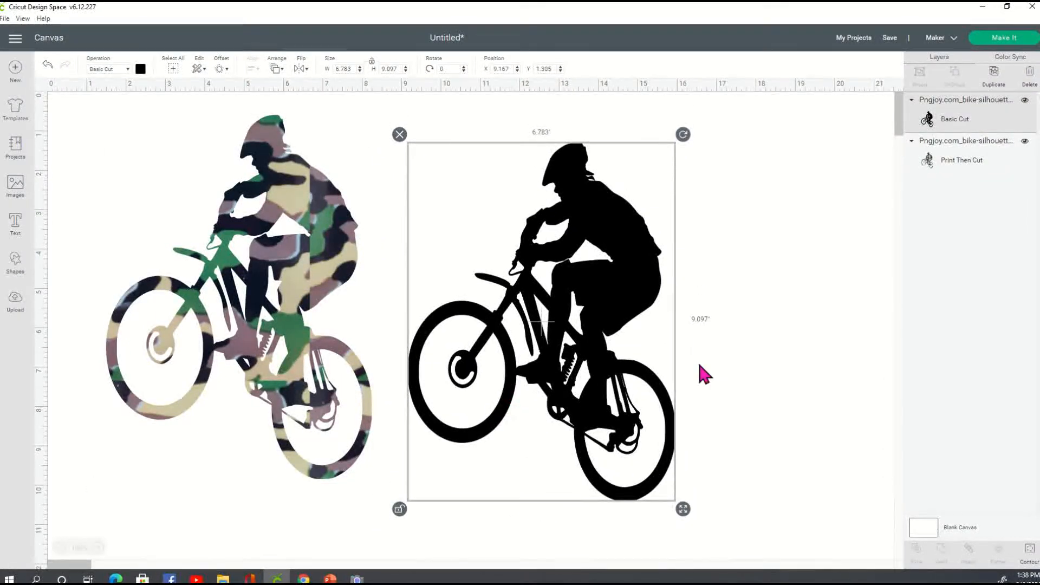
click(795, 333)
drag(602, 376, 606, 355)
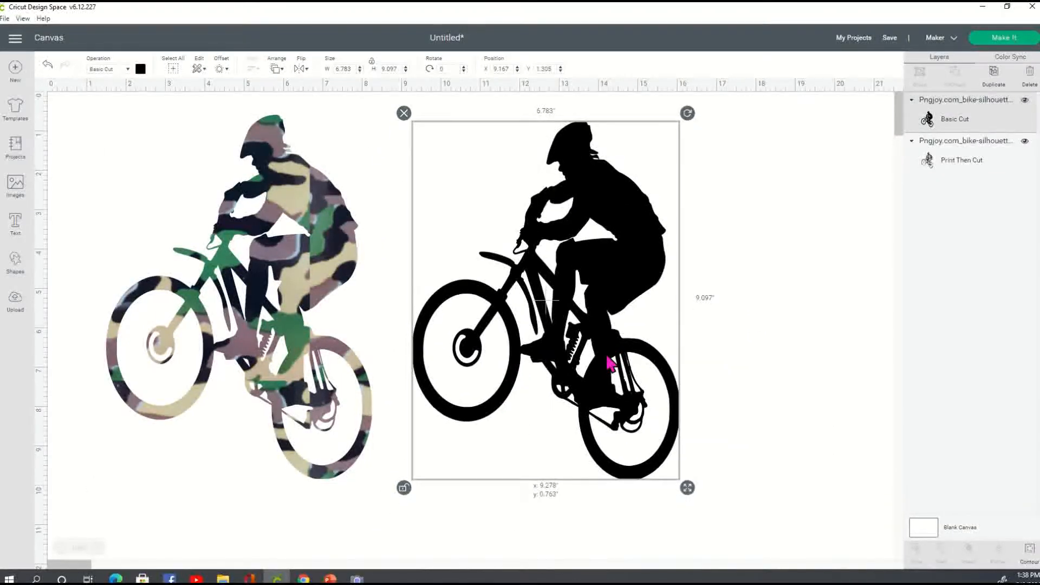
click(788, 372)
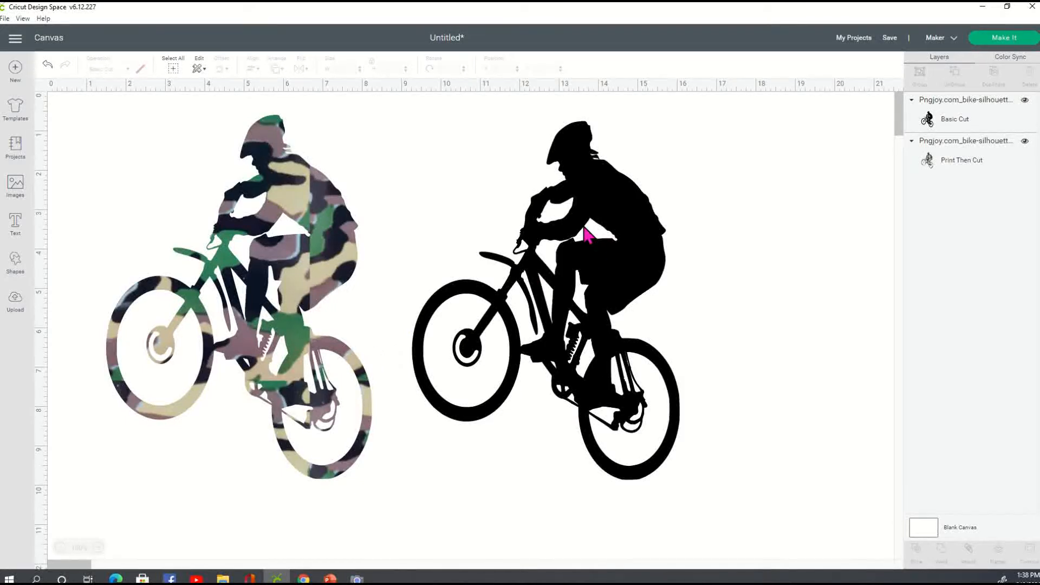
Compare the two bikers' sizes and move the camouflage one up and slightly left to about X 1.3, Y 0.1 inches.
click(1003, 125)
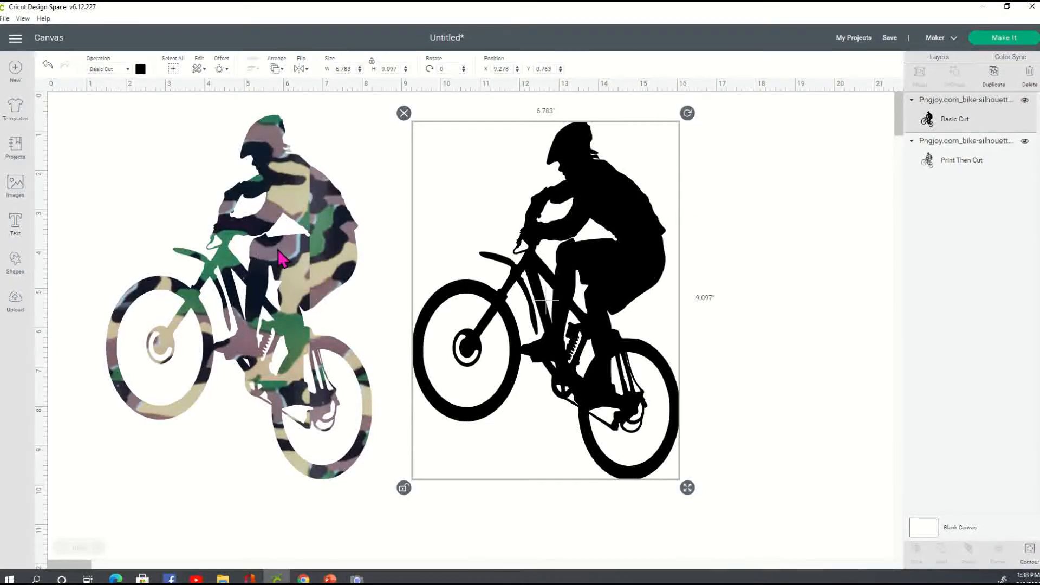
click(281, 259)
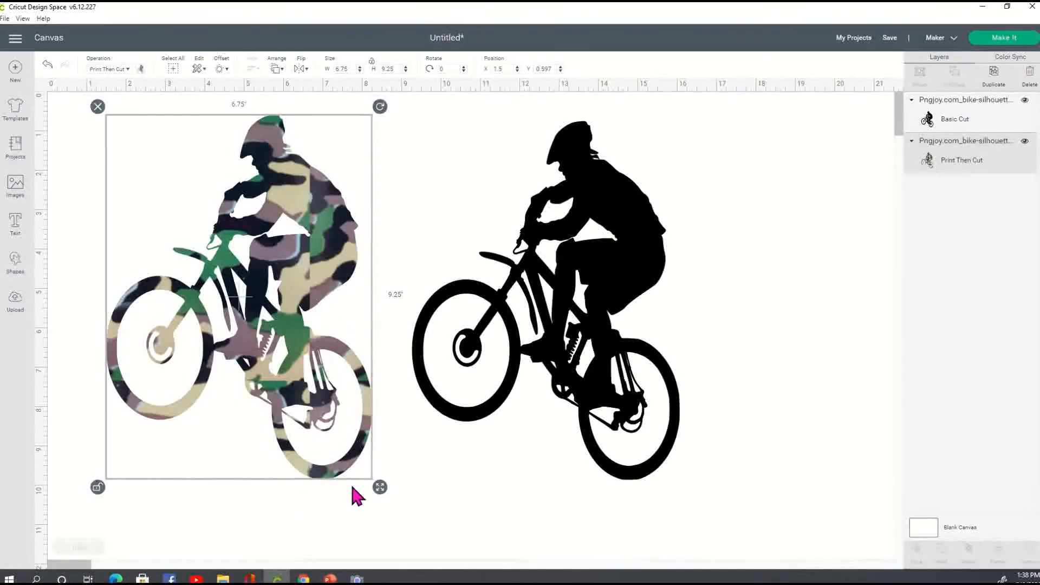
click(765, 204)
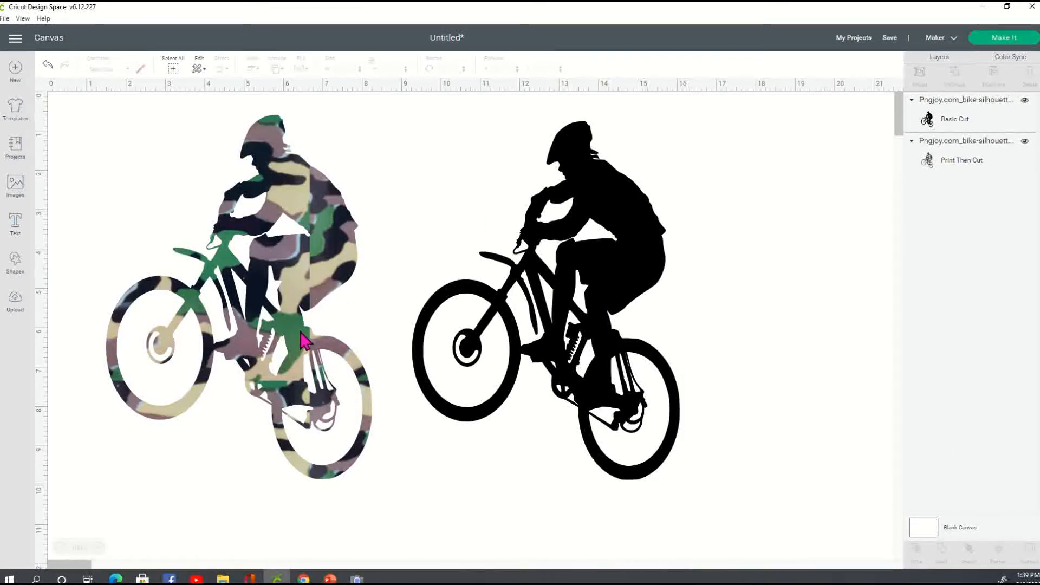
drag(305, 341, 140, 313)
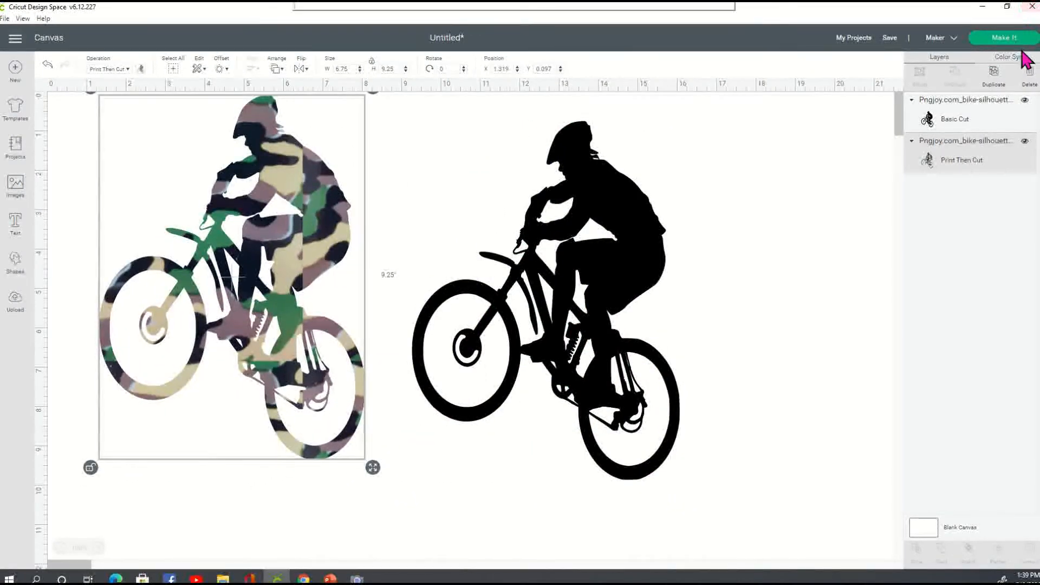
Open the project's mat preview and turn on mirroring for the Basic Cut mat with the black silhouette.
click(1021, 40)
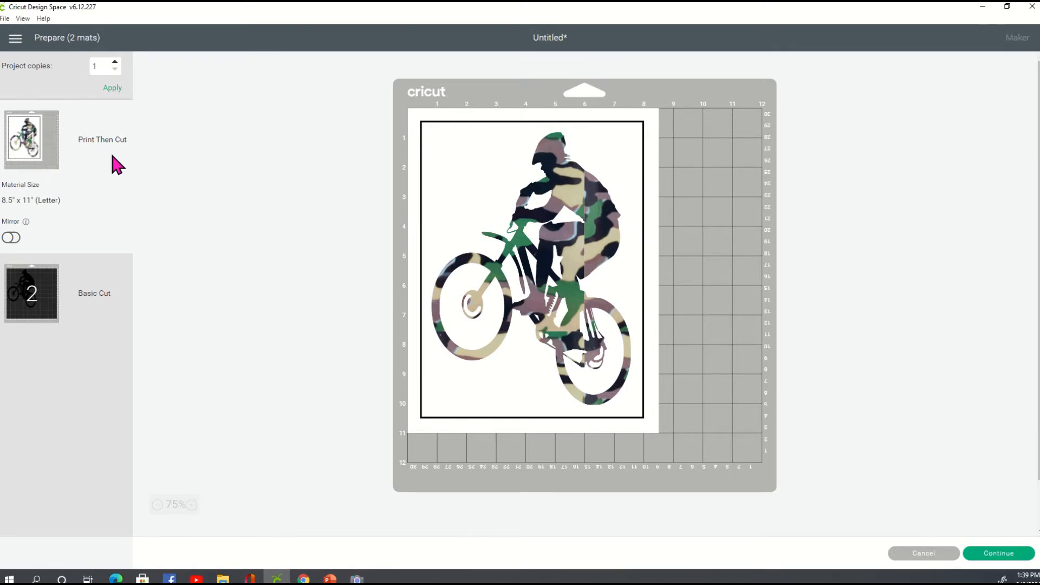
click(44, 297)
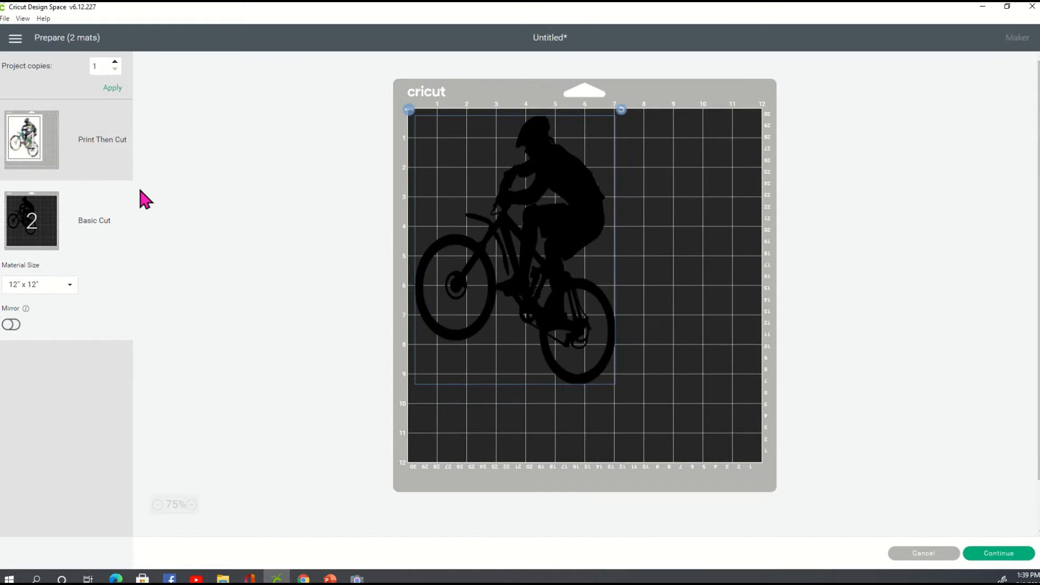
click(15, 325)
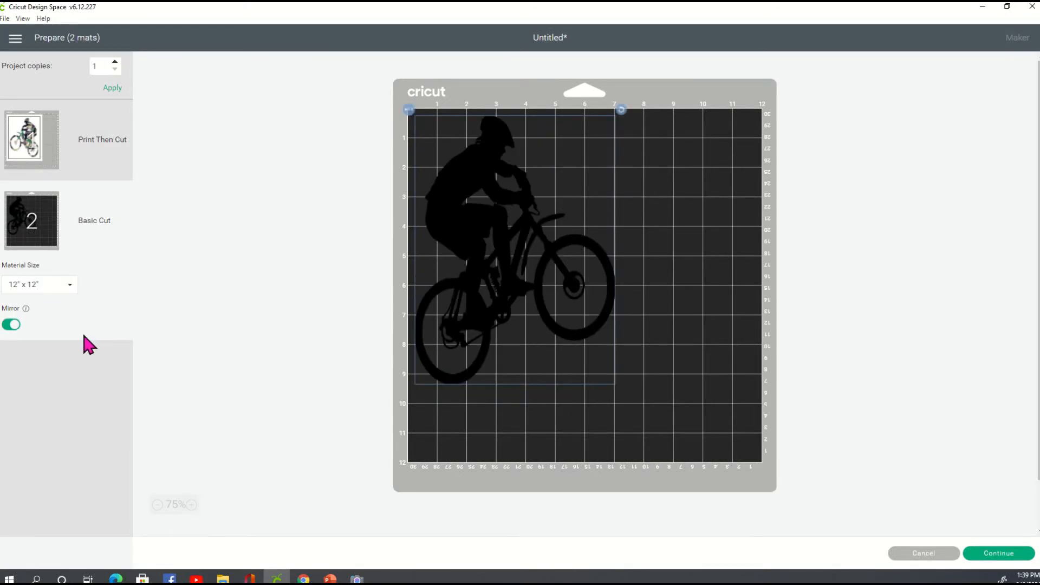
Compare the unmirrored Print Then Cut mat with the mirrored Basic Cut mat and return to the canvas.
click(60, 145)
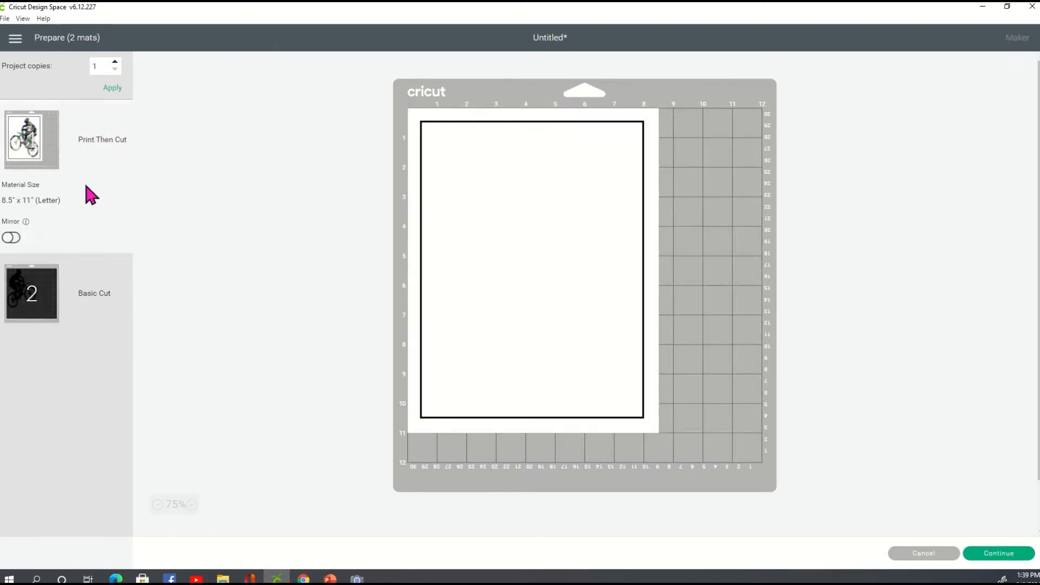
click(23, 339)
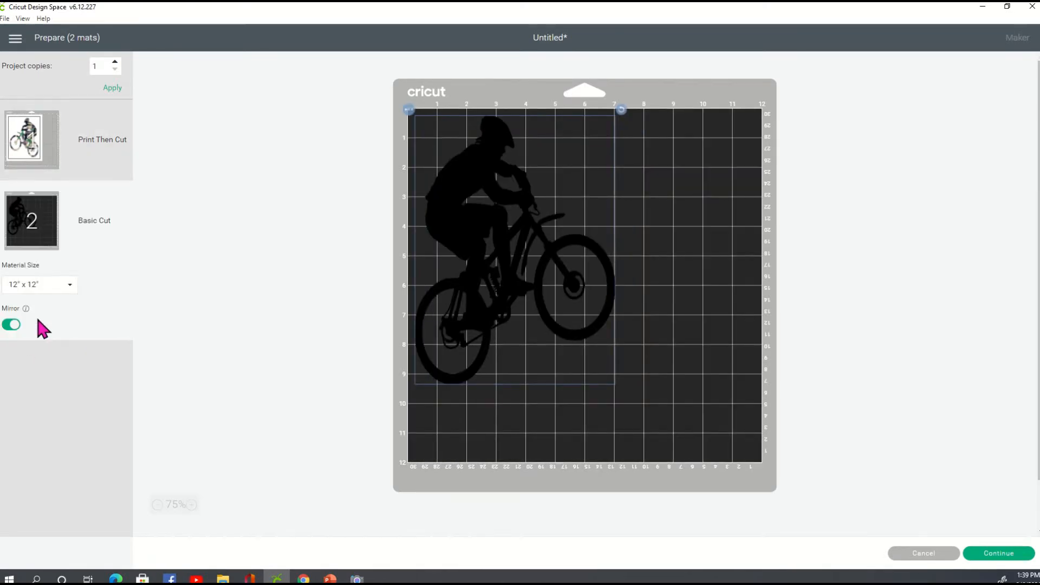
click(50, 155)
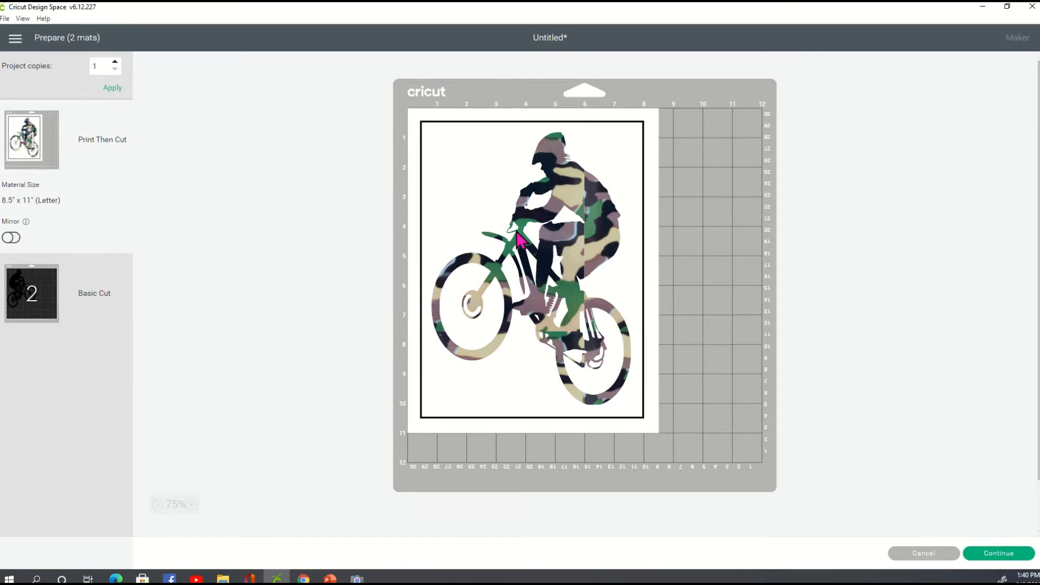
click(54, 308)
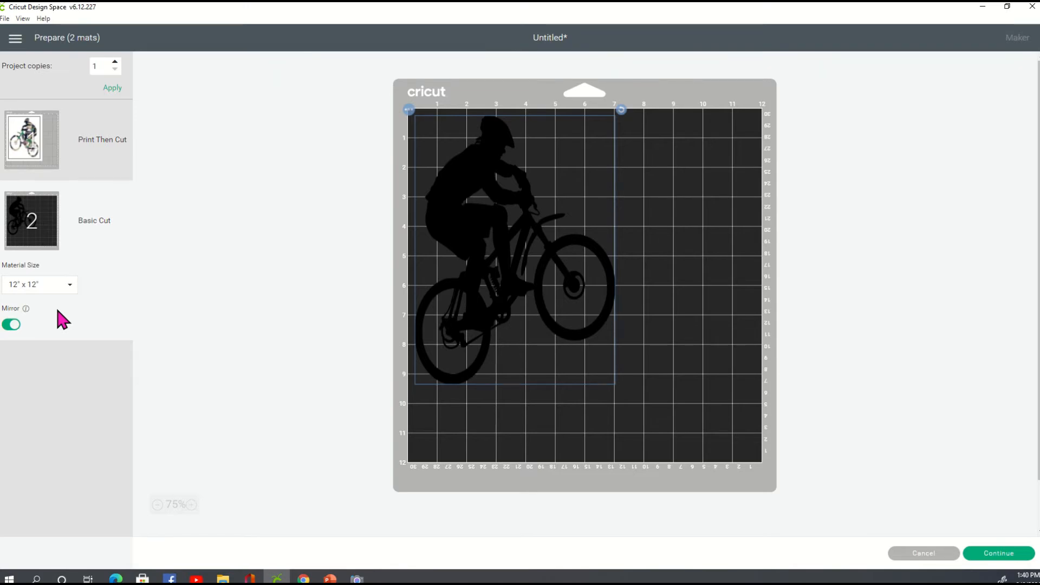
click(39, 159)
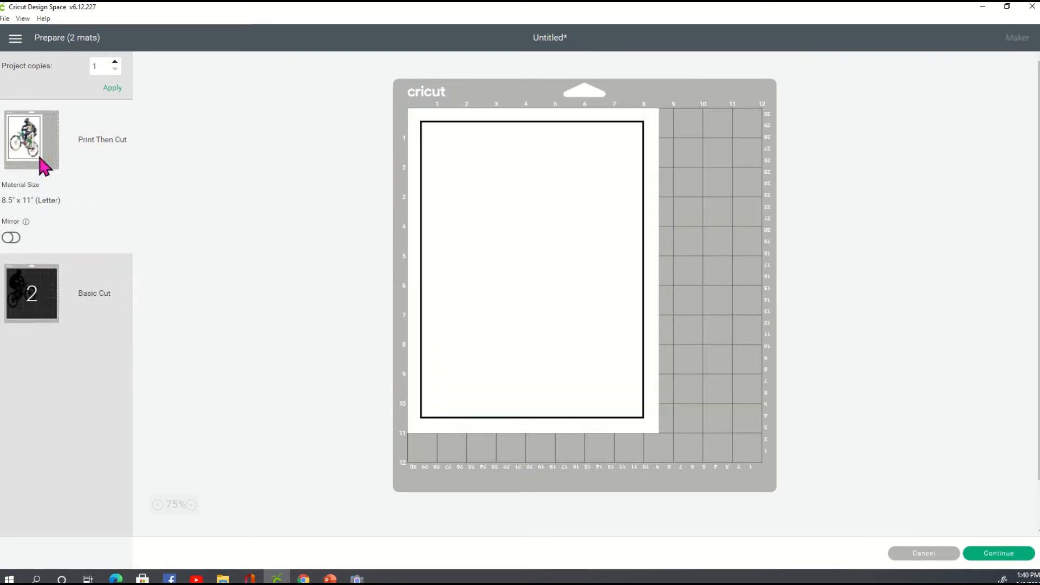
click(34, 302)
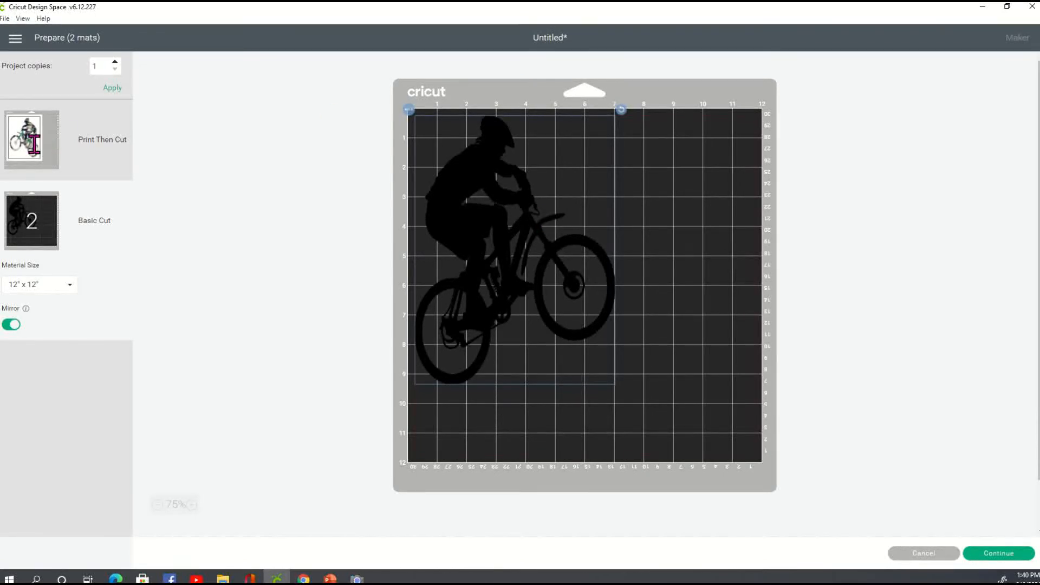
click(65, 132)
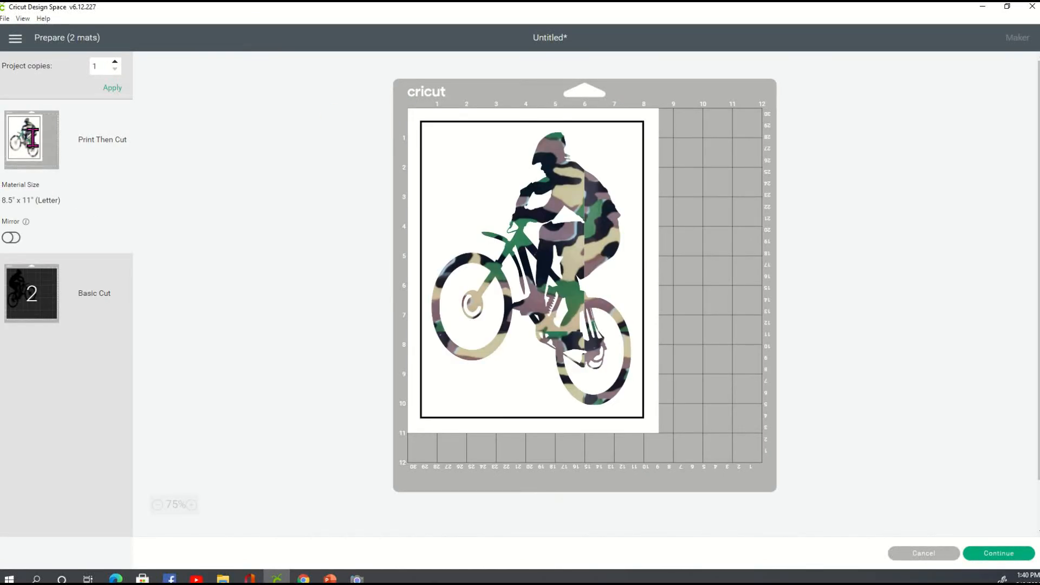
click(36, 304)
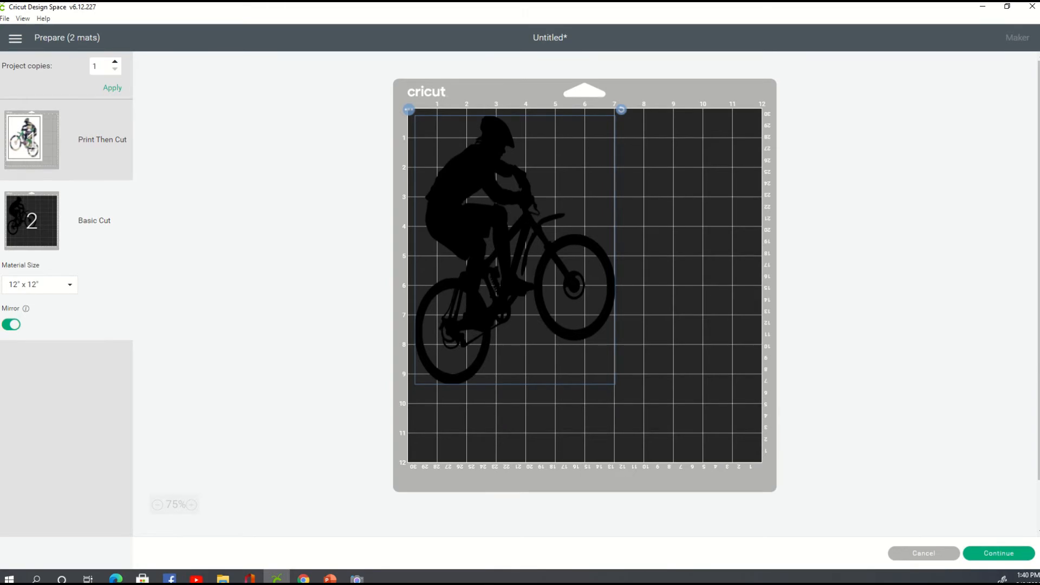
click(953, 557)
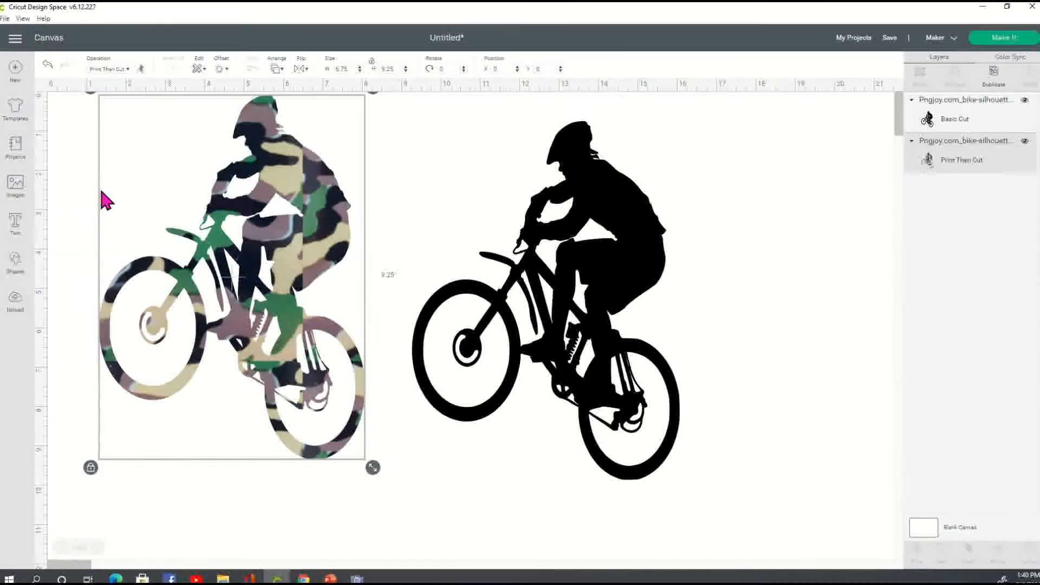